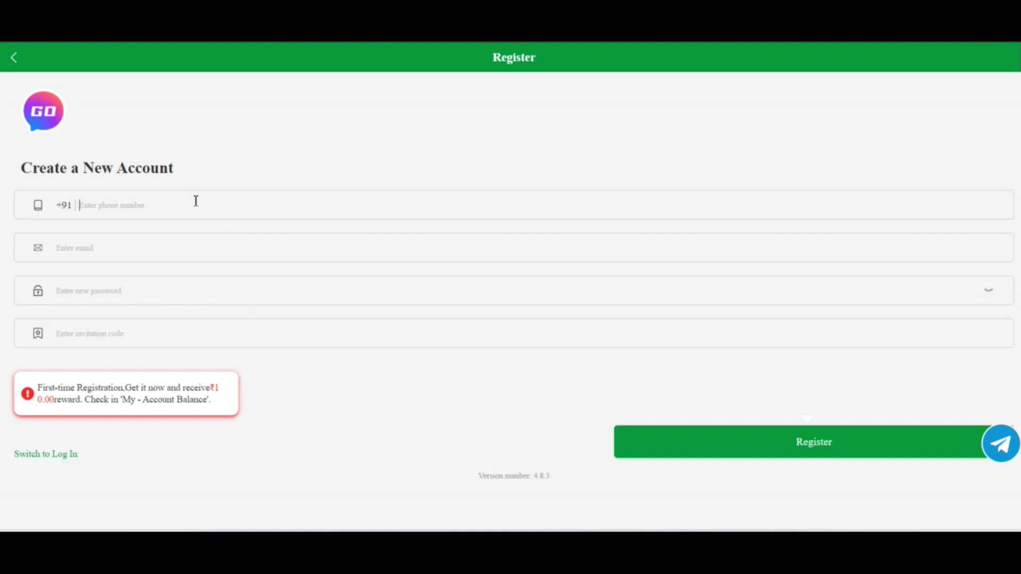
# Visit the invitation code, phone and email fields without entering anything, and go back to Log In.
pyautogui.click(180, 333)
pyautogui.click(13, 59)
pyautogui.click(196, 201)
pyautogui.click(162, 248)
pyautogui.click(182, 334)
pyautogui.click(14, 59)
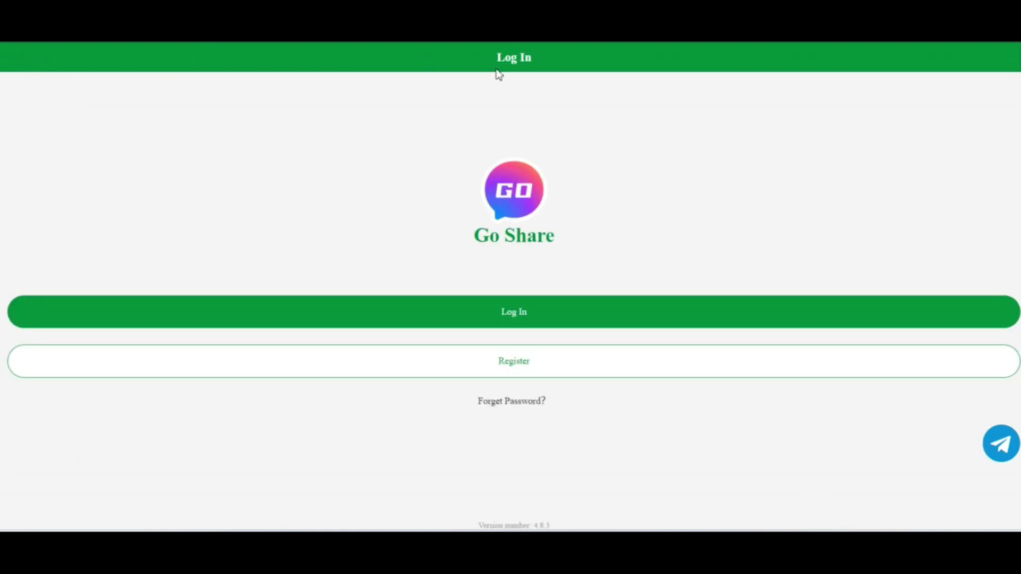